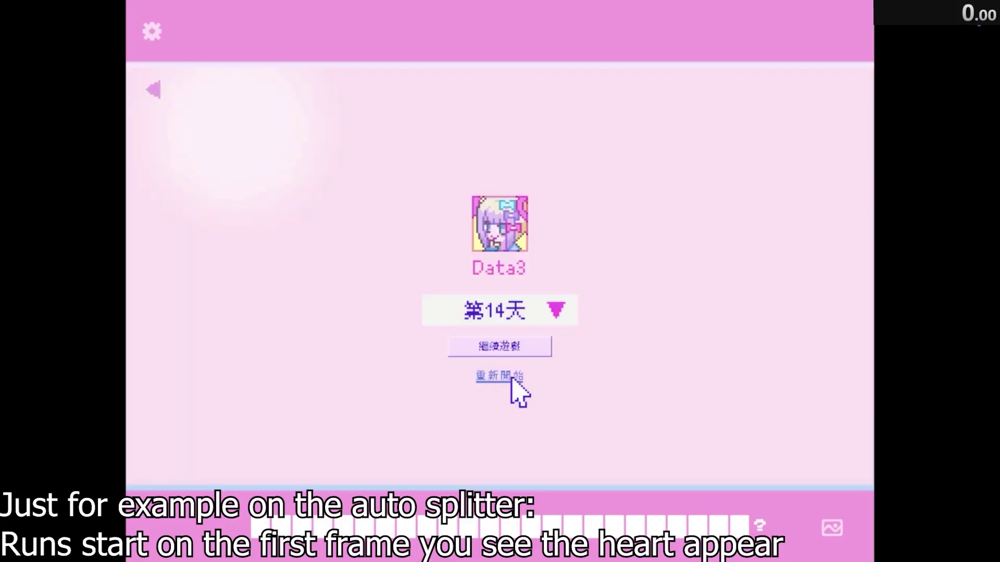
Restart the game from the Data3 save
click(509, 383)
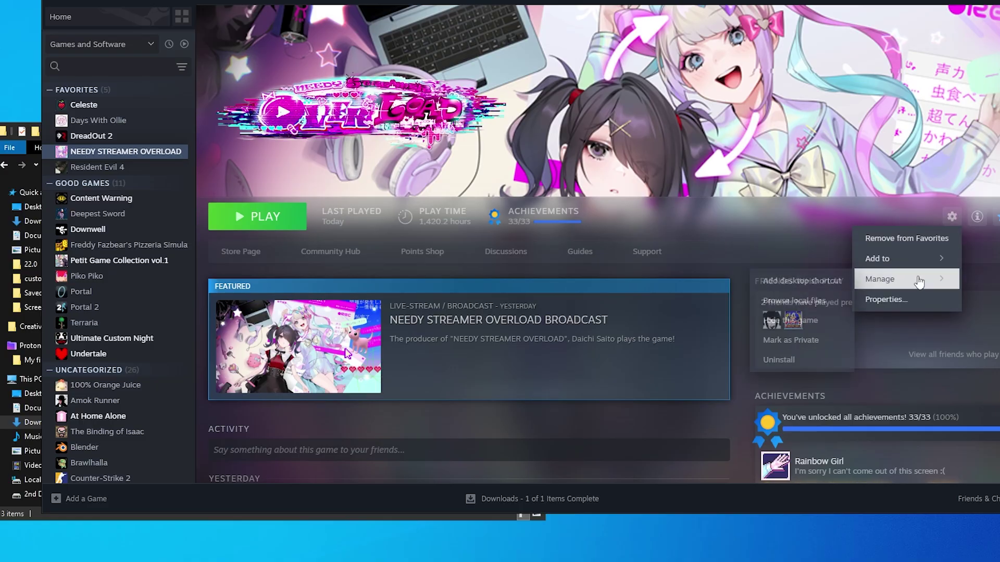
Switch to Steam and open the local installation folder of NEEDY STREAMER OVERLOAD
mouse_move(870, 277)
click(833, 298)
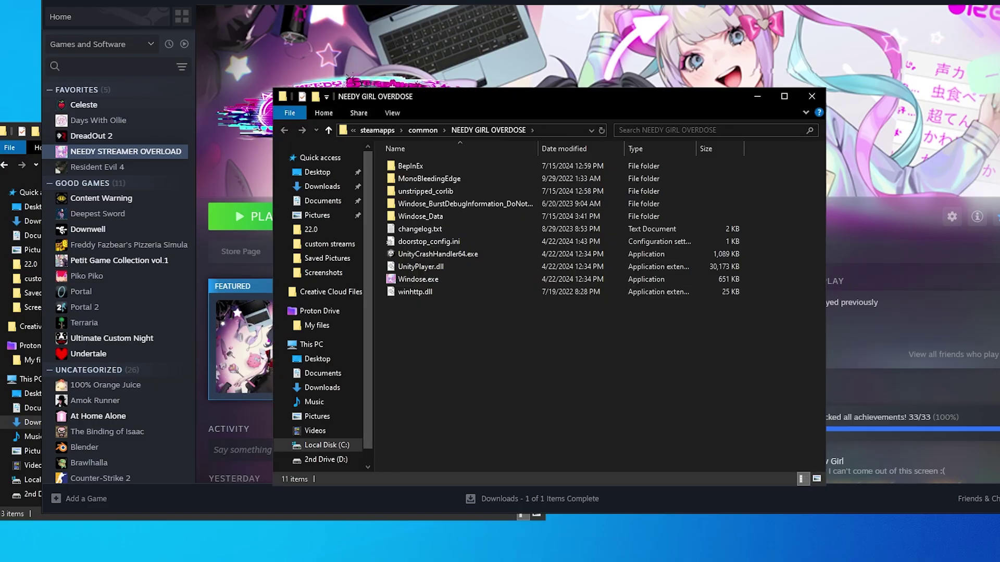
Extract the three archives in the custom streams folder into separate folders and delete the original ZIP files
drag(125, 276, 183, 197)
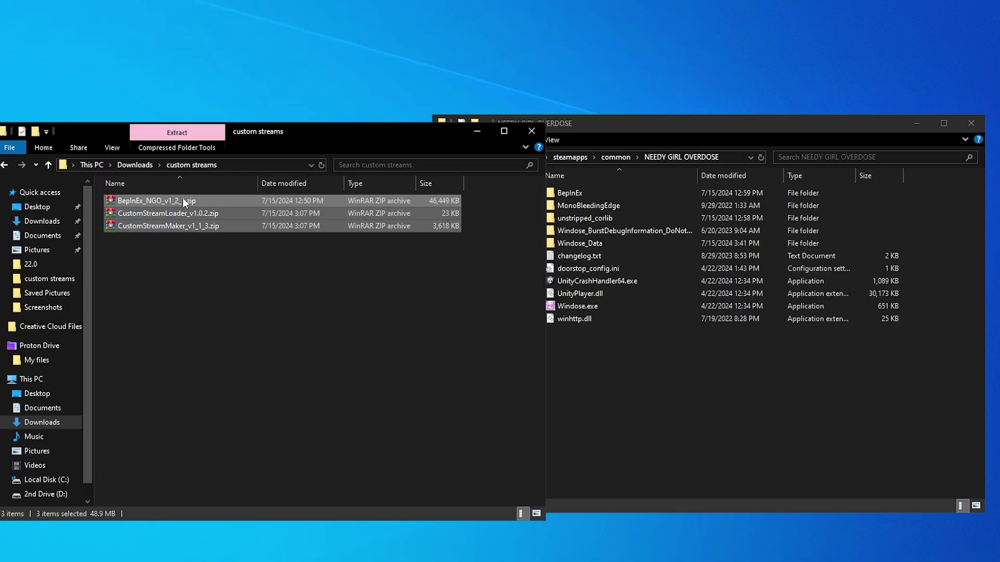
right_click(183, 197)
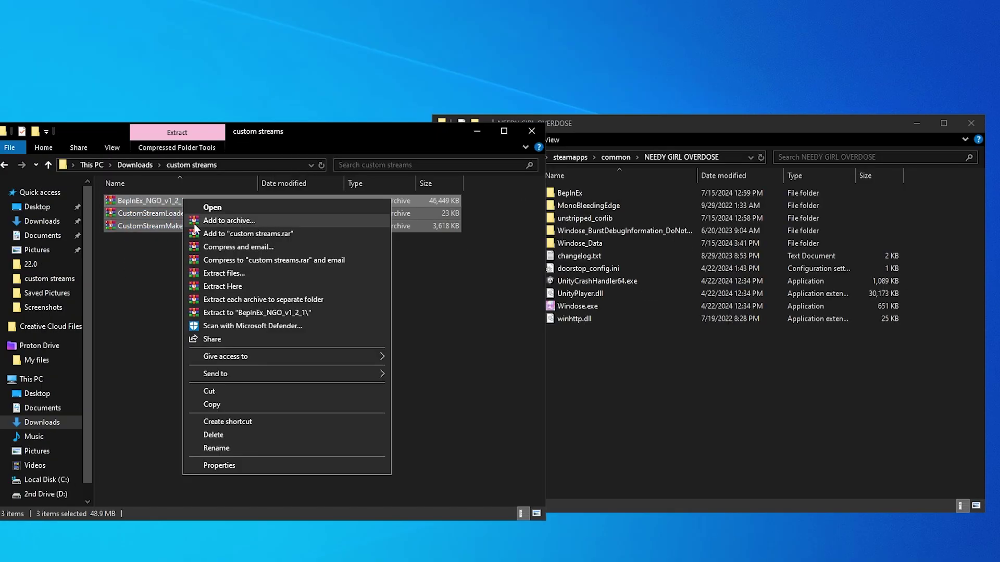
click(230, 299)
drag(191, 286, 221, 239)
key(Delete)
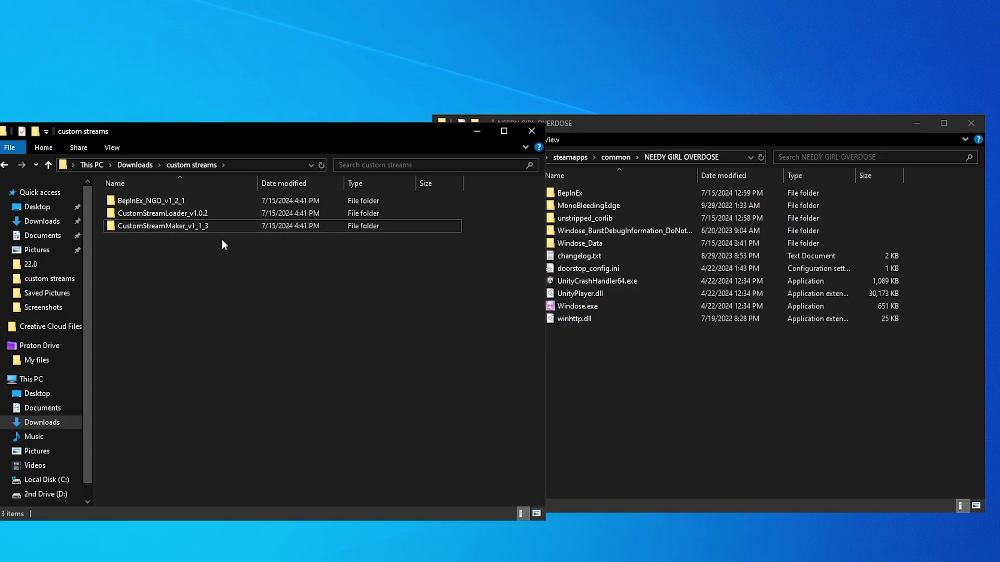
Try to move all contents of the BepInEx_NGO_v1_2_1 folder into the NEEDY GIRL OVERDOSE folder
double_click(145, 202)
drag(121, 286, 684, 409)
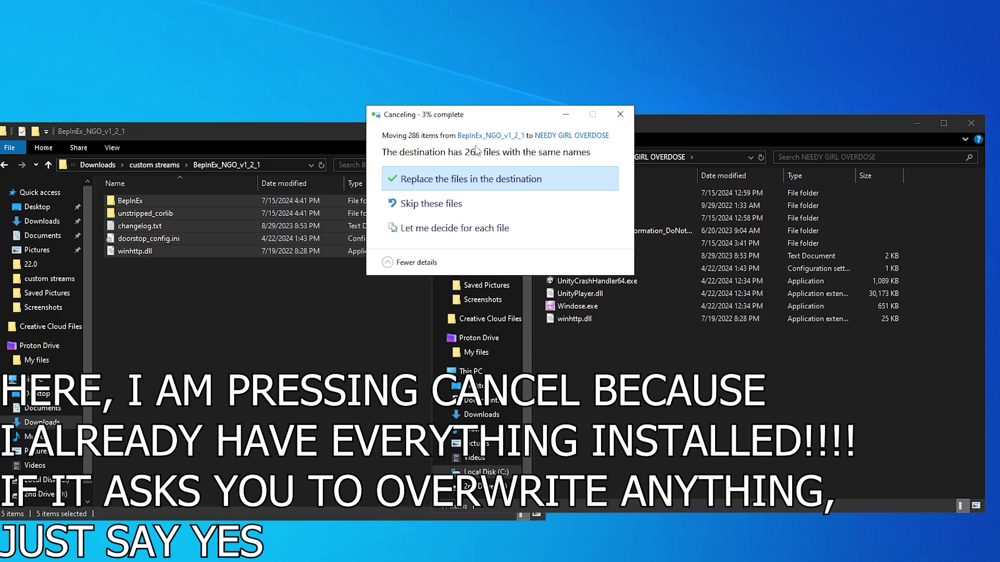
click(620, 114)
Try to move the CustomStreamLoader folder from CustomStreamLoader_v1.0.2 into the game's BepInEx plugins folder
click(172, 165)
double_click(158, 214)
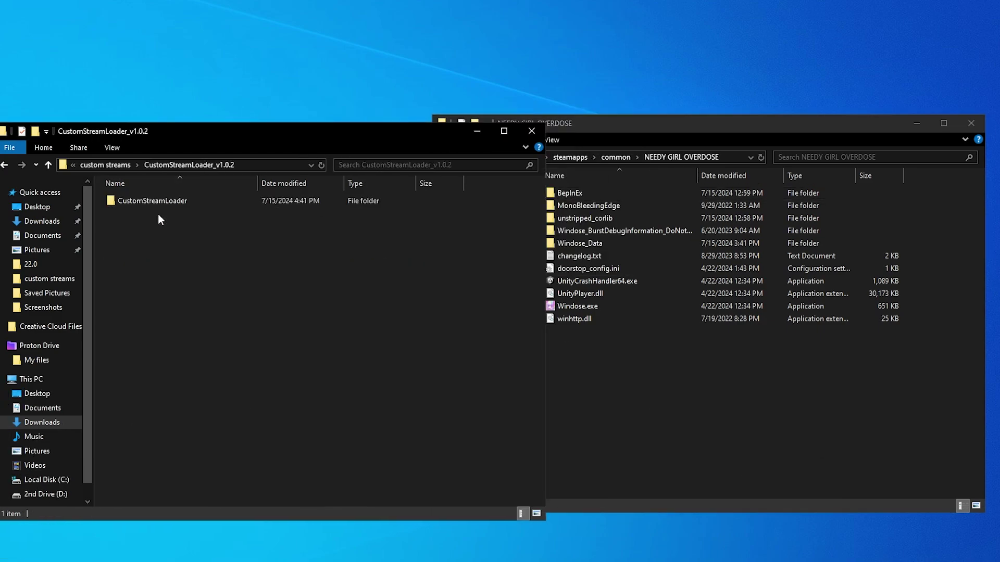
double_click(587, 196)
double_click(572, 243)
click(141, 198)
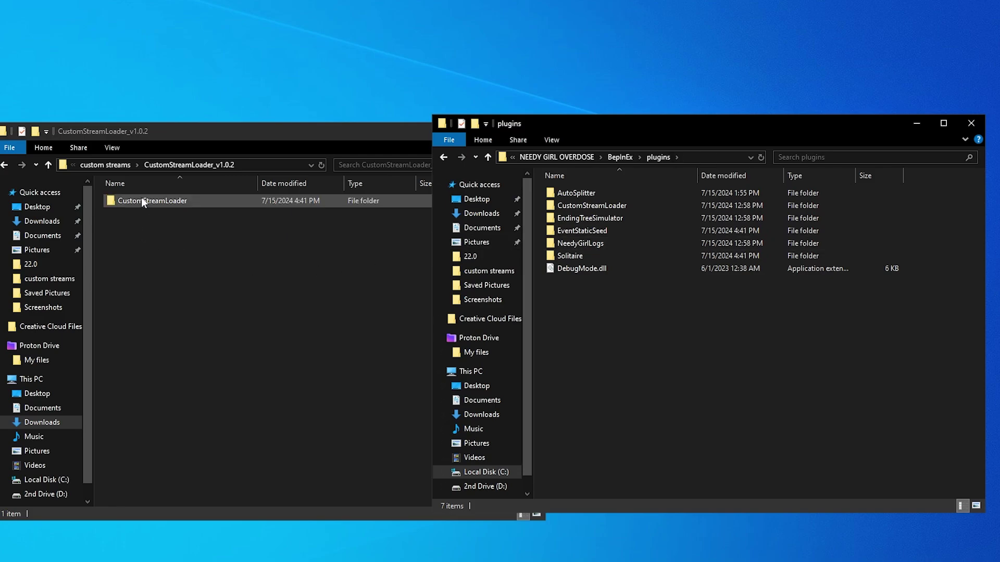
drag(149, 200, 761, 356)
click(621, 114)
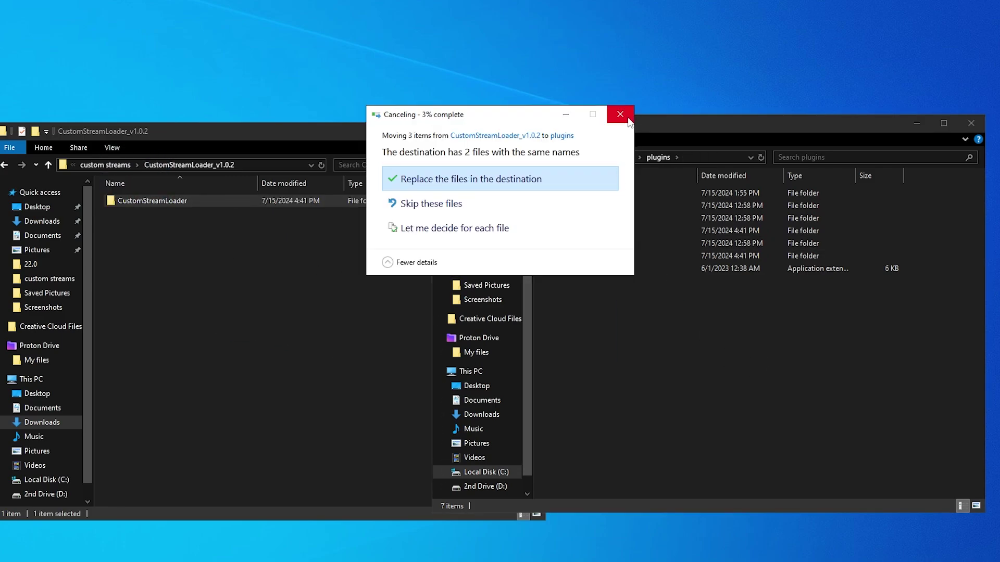
Launch CustomStreamMaker.exe from the CustomStreamMaker_v1_1_3 folder and reposition its window
click(109, 165)
double_click(149, 228)
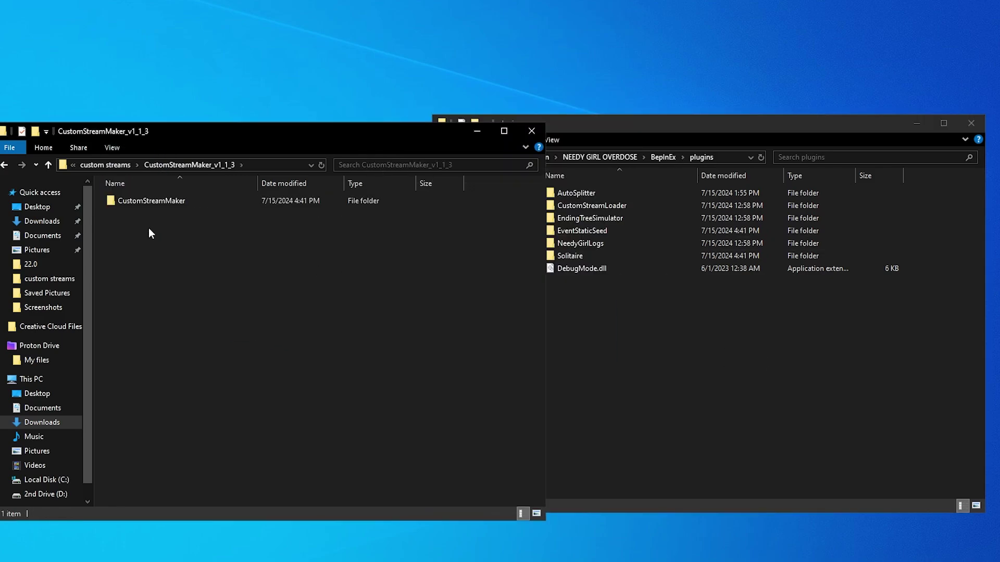
double_click(153, 202)
click(152, 214)
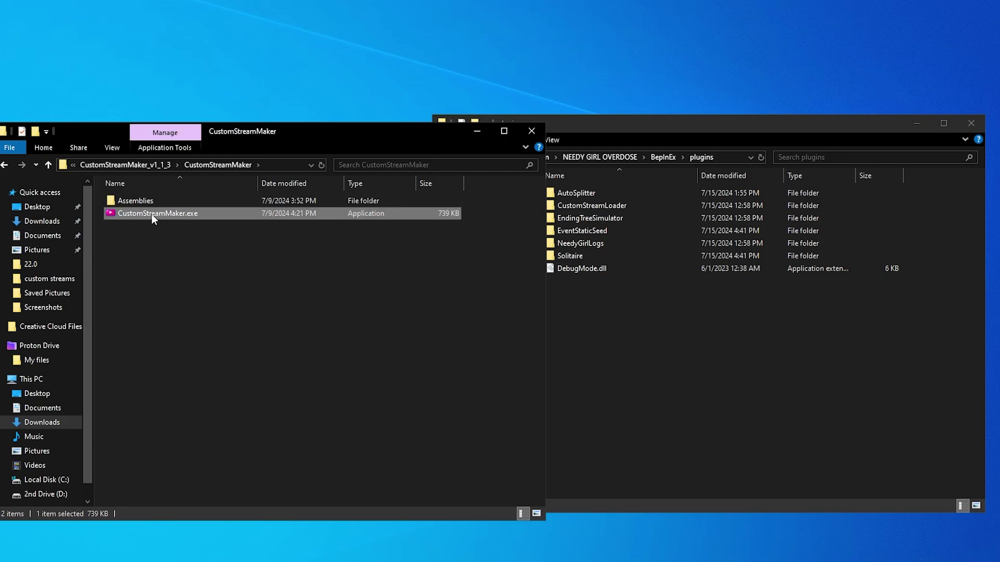
double_click(151, 214)
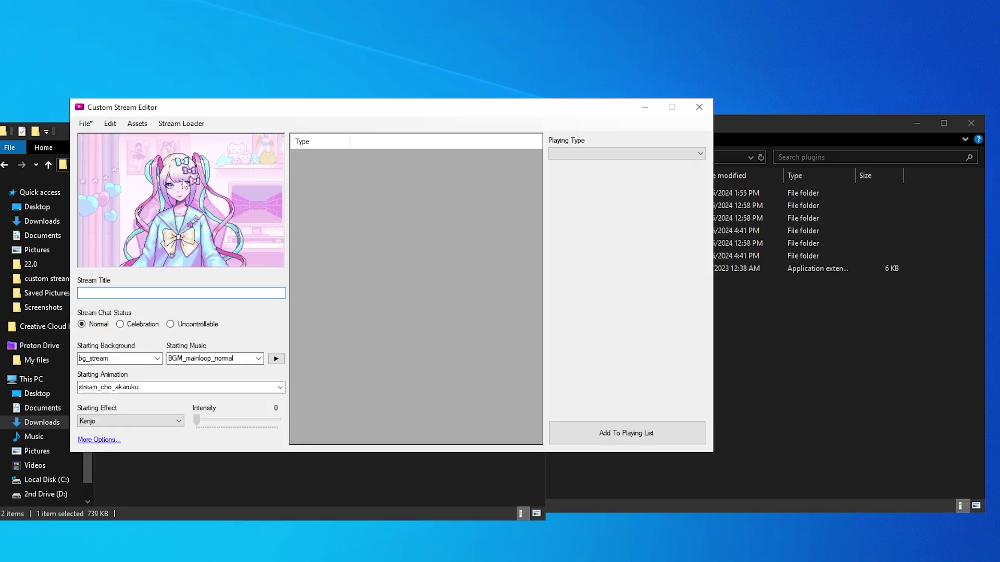
drag(241, 115, 398, 125)
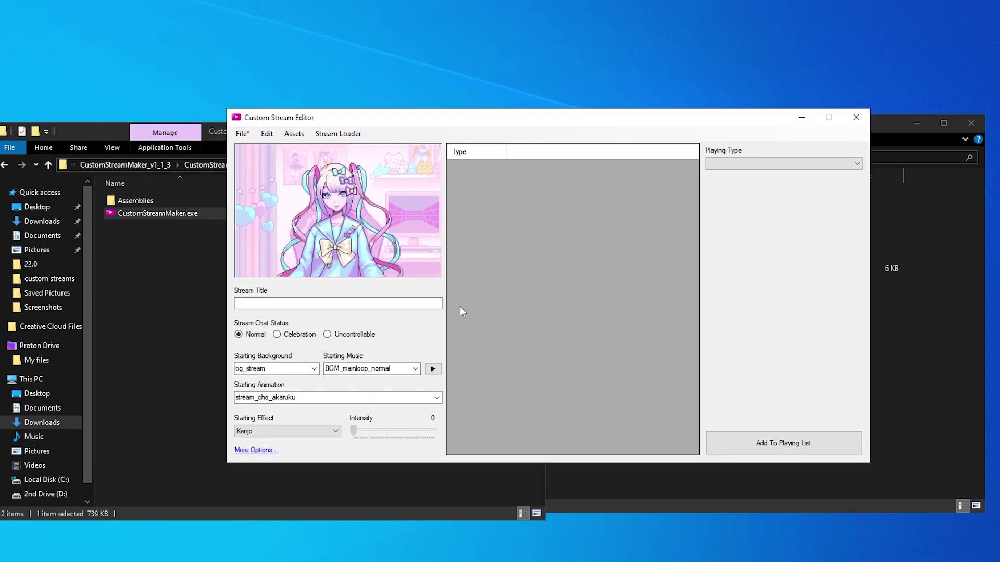
Title the stream "LMAOOOOOO" and add the KAngel Dialogue "The official stream maker is trash" to the playing list
text(LMAOOOOOO)
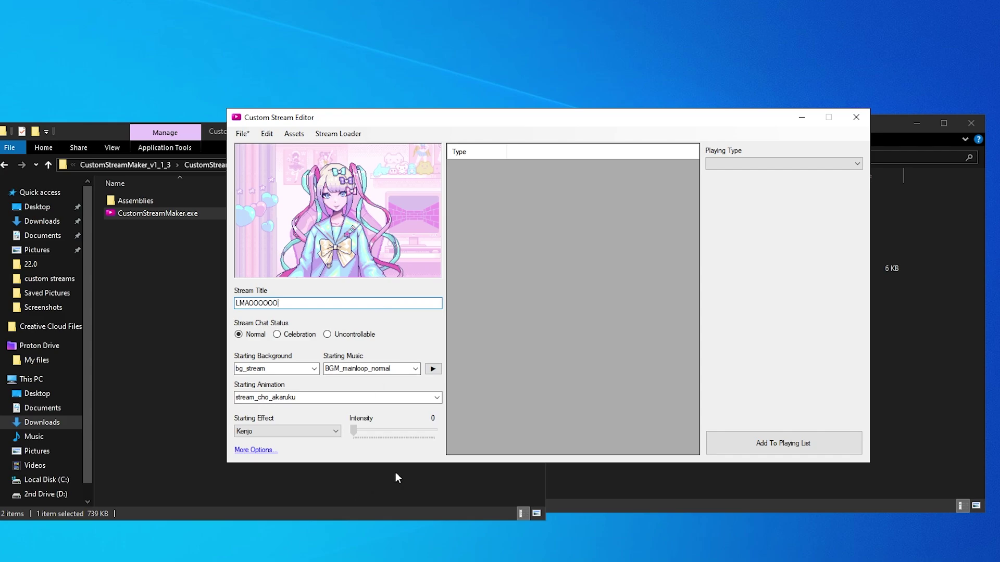
click(784, 164)
click(729, 172)
click(781, 238)
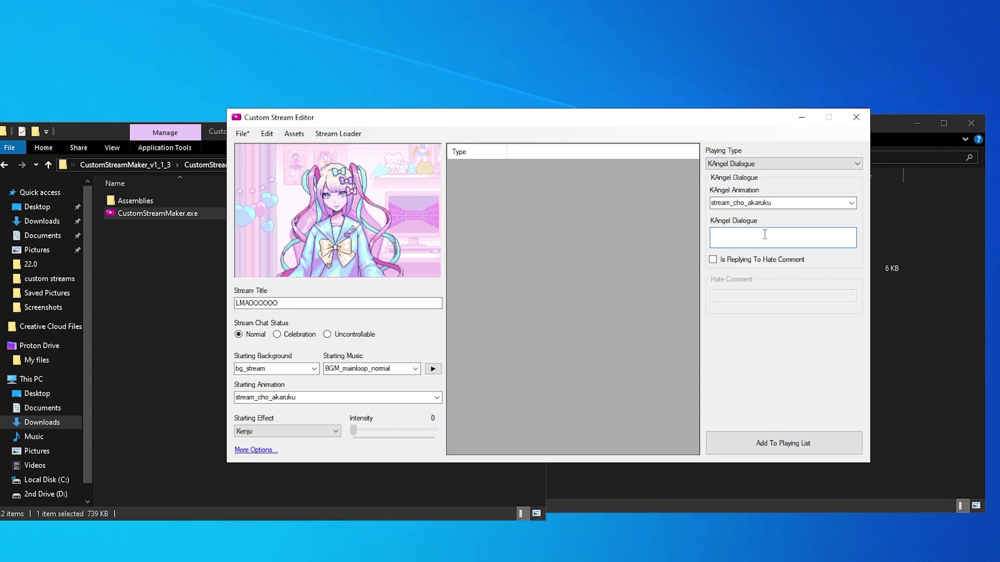
text(The official stream maker is trash)
click(782, 443)
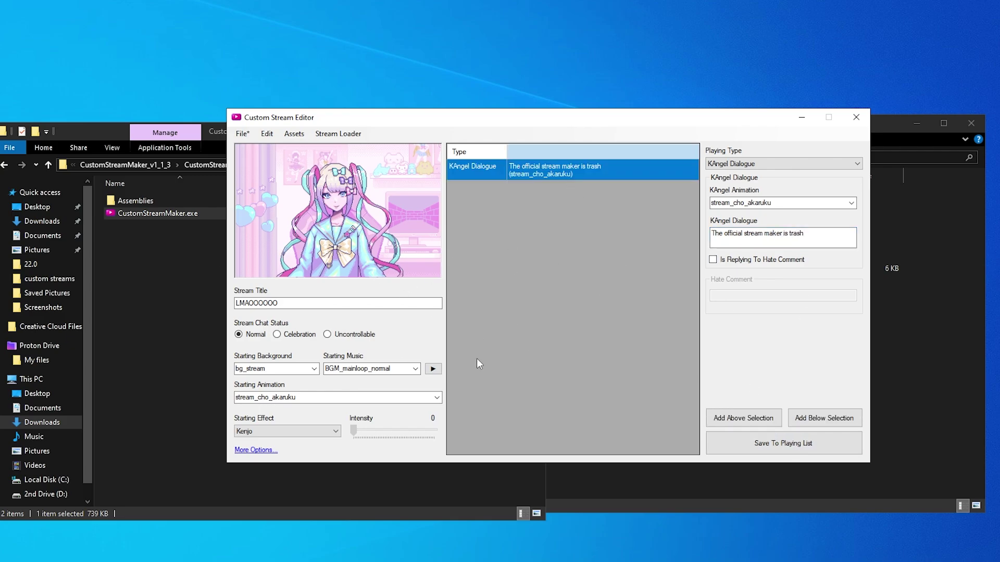
click(340, 134)
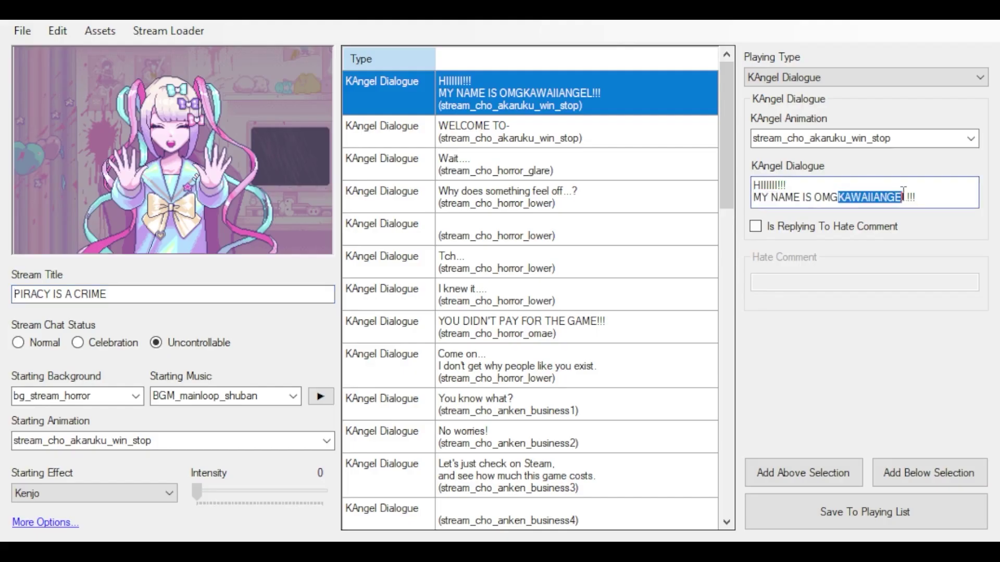
Correct the name in the PIRACY IS A CRIME stream's opening dialogue to "OMGkawaiiAngel"
key(Down)
click(618, 232)
Duplicate the final stream_cho_vomiting2 dialogue twice at the end of the playing list and delete the last copy
scroll(599, 338, down, 10)
click(584, 452)
click(599, 499)
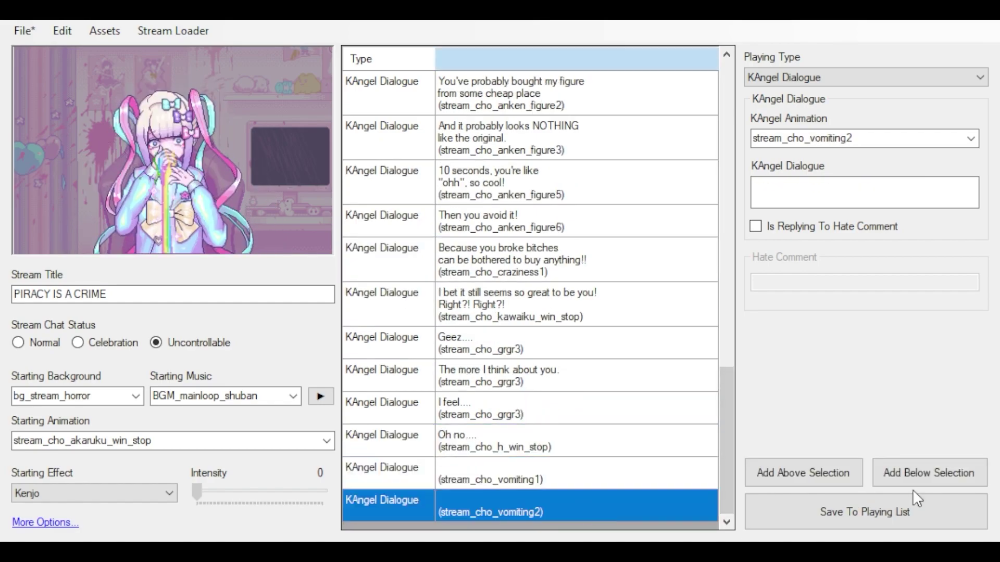
click(922, 474)
click(929, 473)
double_click(838, 139)
click(623, 472)
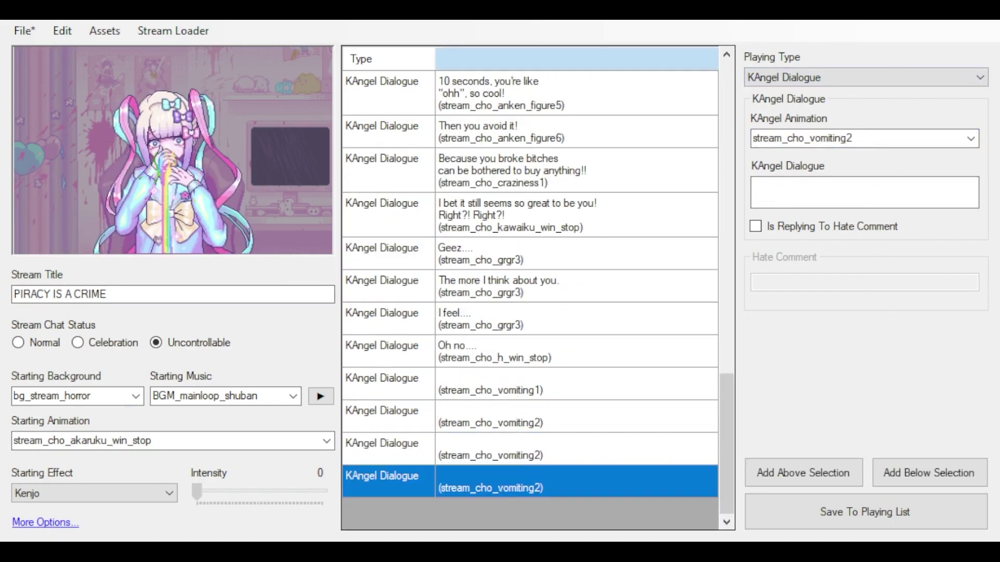
key(Delete)
click(589, 468)
Review the dialogue lines and animations from "YOU DIDN'T PAY FOR THE GAME!!!" back to the opening greeting
scroll(723, 449, up, 8)
click(638, 289)
key(Up)
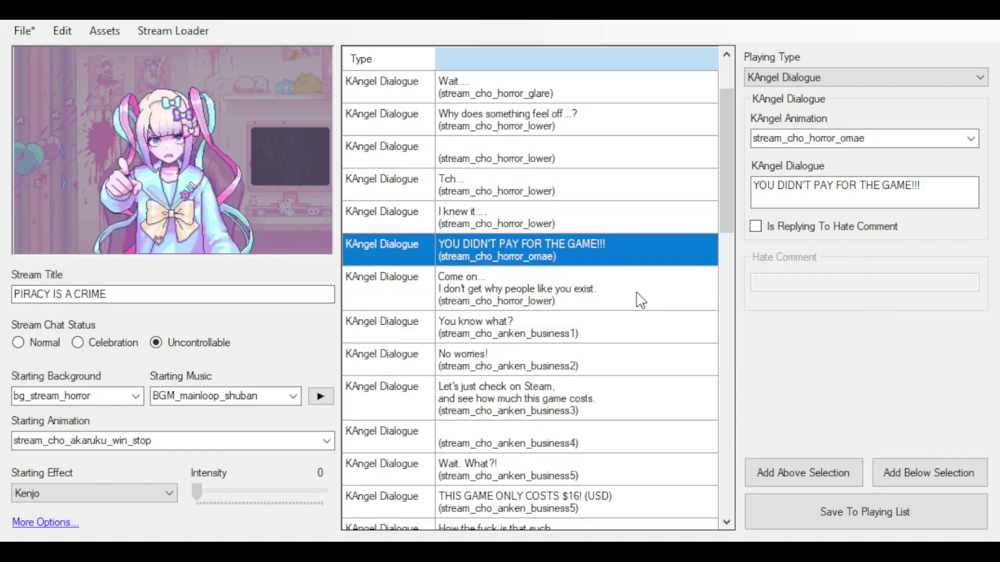
key(Down)
key(Up)
key(Up)
key(Up)
key(Up)
key(Up)
key(Up)
key(Up)
key(Up)
Add one more period to the end of the "Tch..." dialogue and save it to the playing list
key(Down)
key(Down)
key(Down)
key(Down)
key(Down)
click(802, 186)
text(.)
click(822, 513)
Replace "Come on..." with "Ugh." in the dialogue about not getting why such people exist, and save it
click(646, 366)
drag(915, 198, 752, 205)
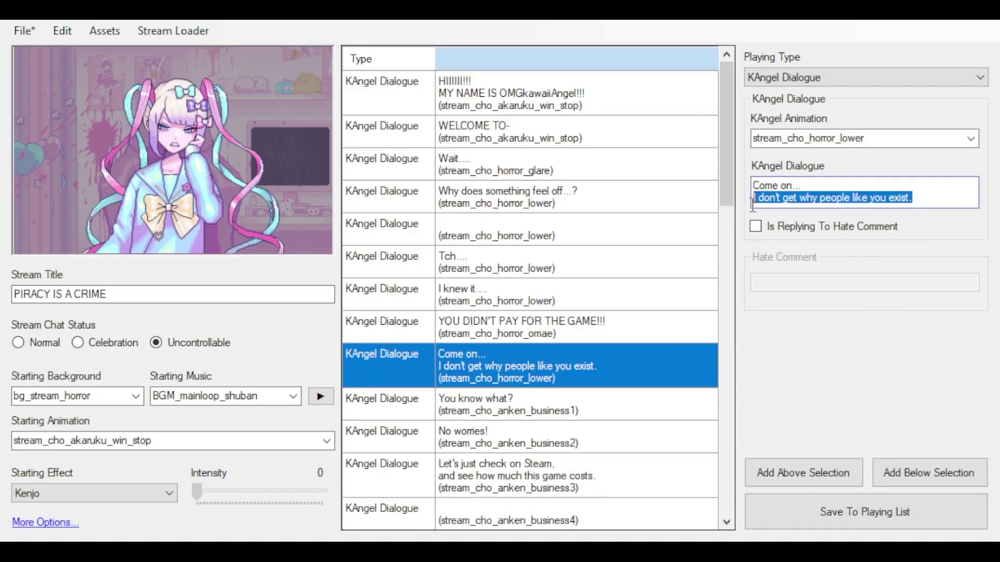
drag(805, 187, 628, 184)
text(Ugh.)
click(820, 510)
Capitalize "And" at the start of the second line in the "Let's just check on Steam" dialogue and save it
scroll(651, 281, down, 2)
click(590, 209)
click(594, 229)
click(759, 197)
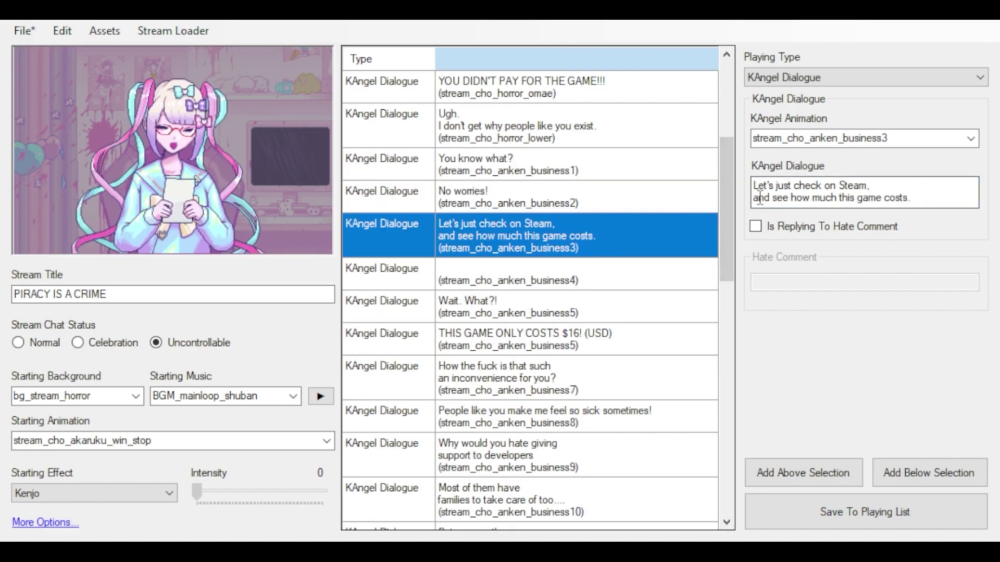
key(BackSpace)
text(A)
click(812, 511)
End the "Why would you hate giving support to developers" dialogue with an exclamation mark
click(612, 330)
scroll(615, 334, down, 2)
click(587, 206)
key(Down)
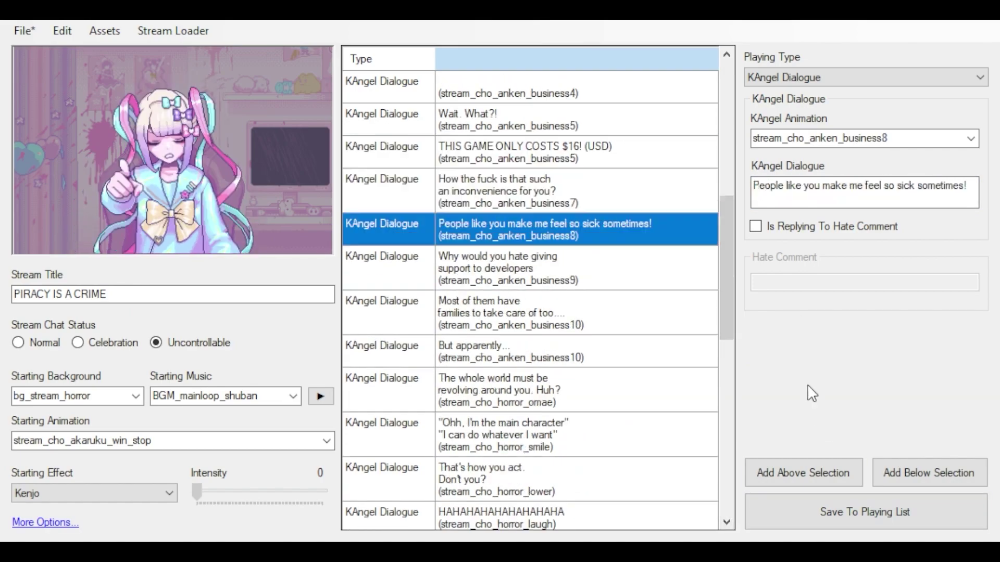
key(Up)
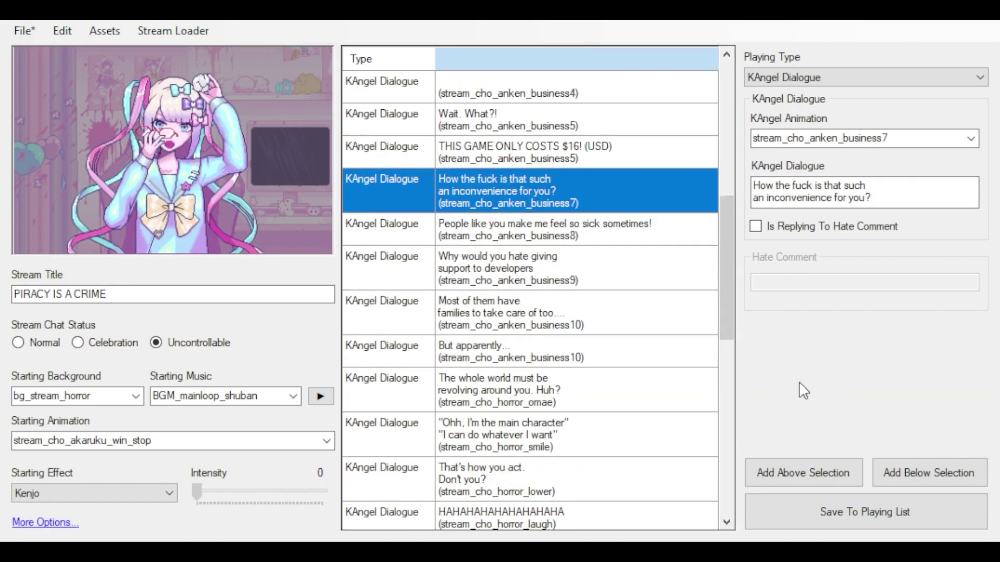
key(Down)
key(Down)
Change the main character dialogue to "Ohh, I'm the main character in the world." and "I can do whatever I want."
key(Down)
key(Down)
key(Down)
key(Down)
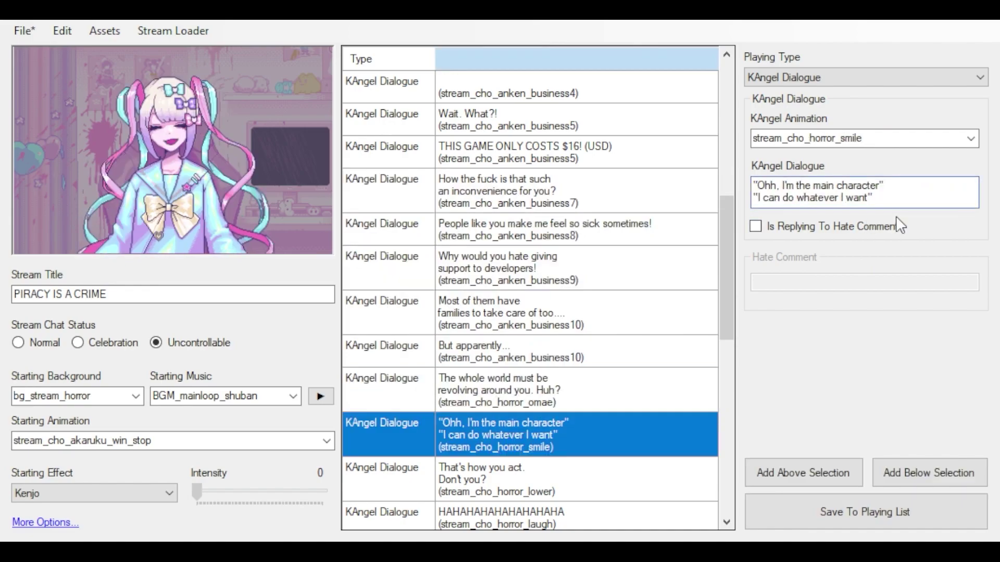
click(882, 186)
text(inj)
key(BackSpace)
key(BackSpace)
text(the world)
click(864, 512)
Rewrite the "That's how you act. Don't you?" dialogue as "We all know that EXACTLY how you act." and save it
scroll(727, 525, down, 3)
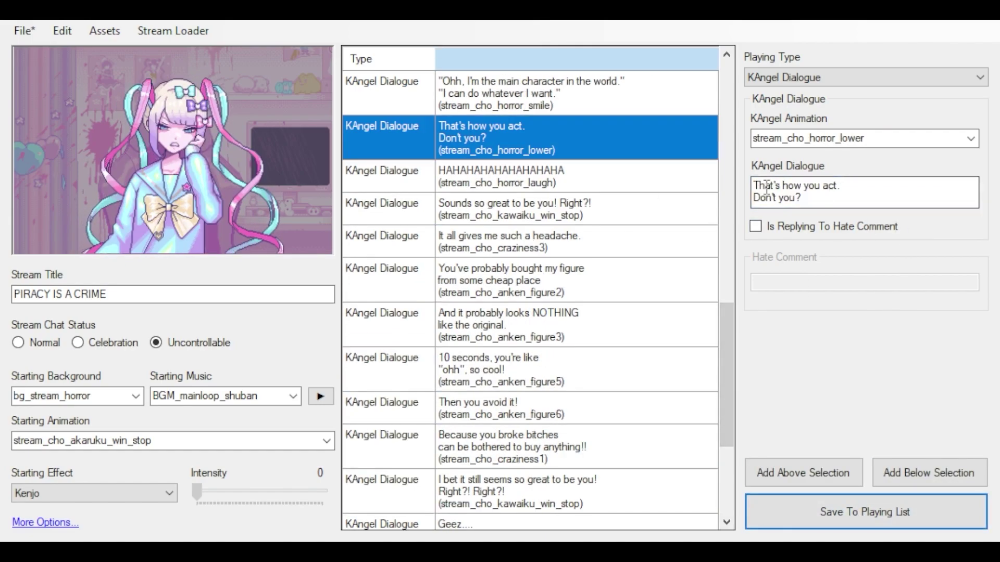
click(759, 186)
key(BackSpace)
text(We all know that EXACTLY)
key(Delete)
key(Delete)
key(Delete)
key(Delete)
key(Delete)
drag(753, 198, 833, 197)
key(BackSpace)
key(BackSpace)
click(864, 512)
Add a stream_cho_horror_lower dialogue below that line reading "It's the daily lifestyle of a demon like you." across two lines
click(618, 145)
click(928, 473)
drag(937, 186, 754, 186)
text(It's the daily lifestyle of a)
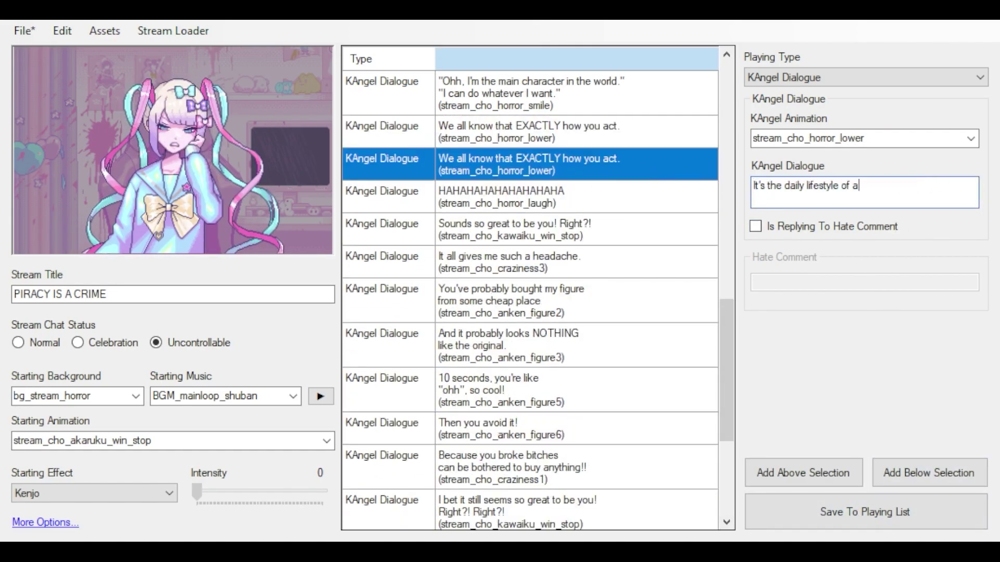
key(Return)
text(demon like you.)
click(864, 512)
click(634, 248)
click(635, 285)
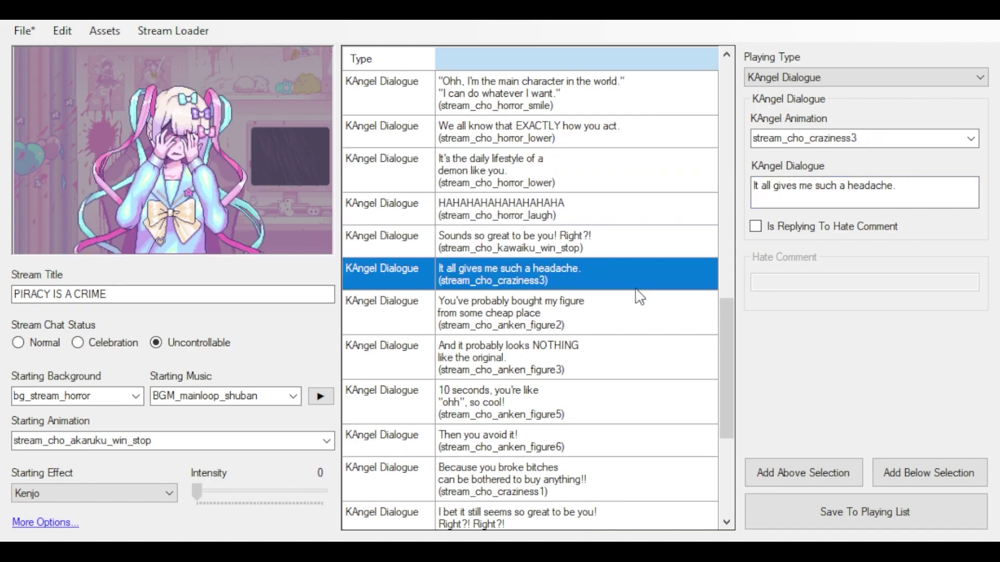
click(636, 248)
click(920, 198)
click(850, 383)
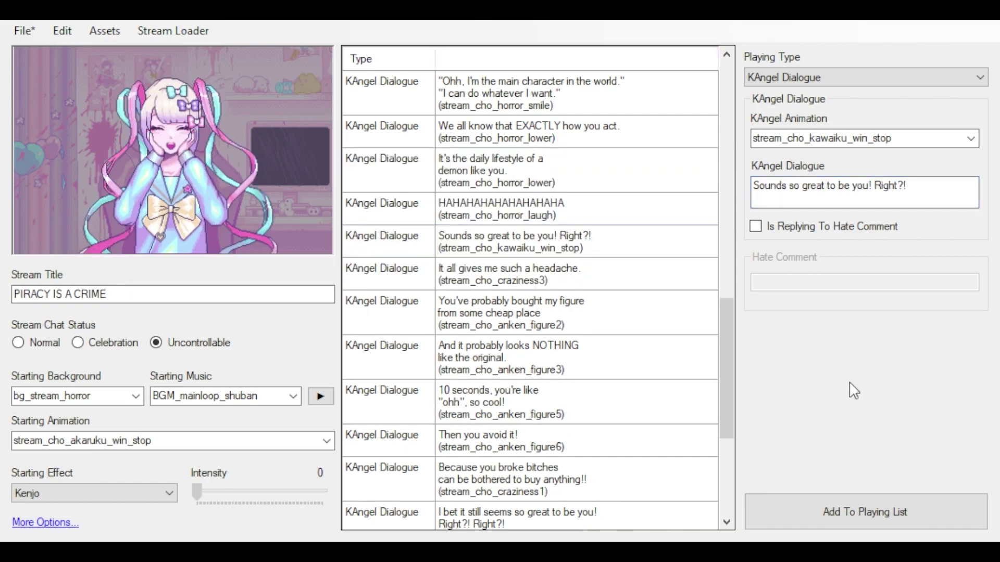
Change the "Sounds so great to be you!" dialogue's ending to a second line, "You must be a perfect person, right?!", and save it
click(657, 255)
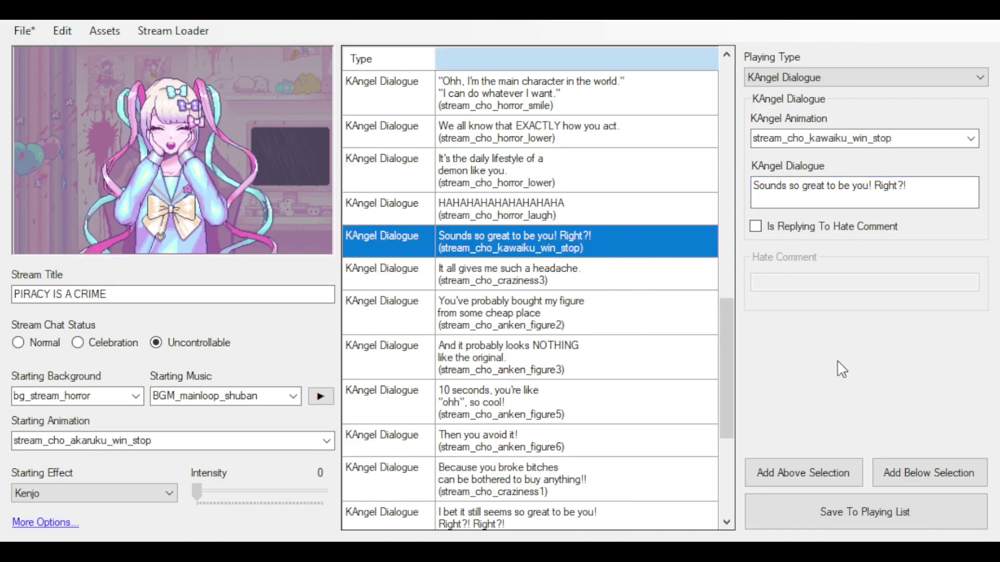
click(935, 186)
key(BackSpace)
key(BackSpace)
key(BackSpace)
key(BackSpace)
key(BackSpace)
key(BackSpace)
key(BackSpace)
key(BackSpace)
key(Return)
text(You must be a perfect person, right?!)
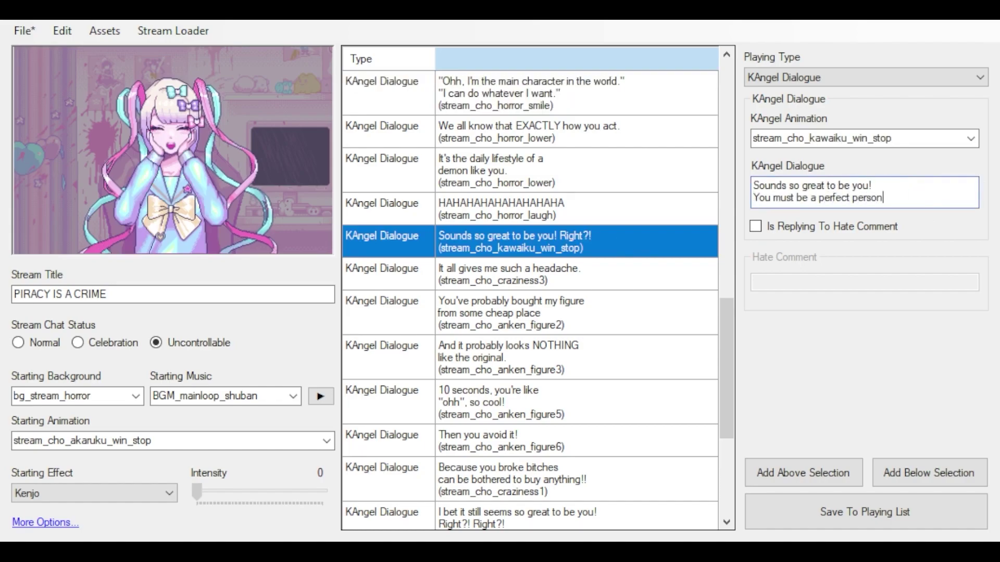
click(864, 512)
Insert a copy of the "It all gives me such a headache." dialogue directly below it
click(671, 330)
scroll(676, 341, down, 1)
click(676, 341)
click(672, 164)
click(913, 484)
Set the duplicated headache dialogue's animation to stream_cho_kobiru and save it to the playing list
click(970, 138)
key(Down)
key(Down)
key(Down)
key(Down)
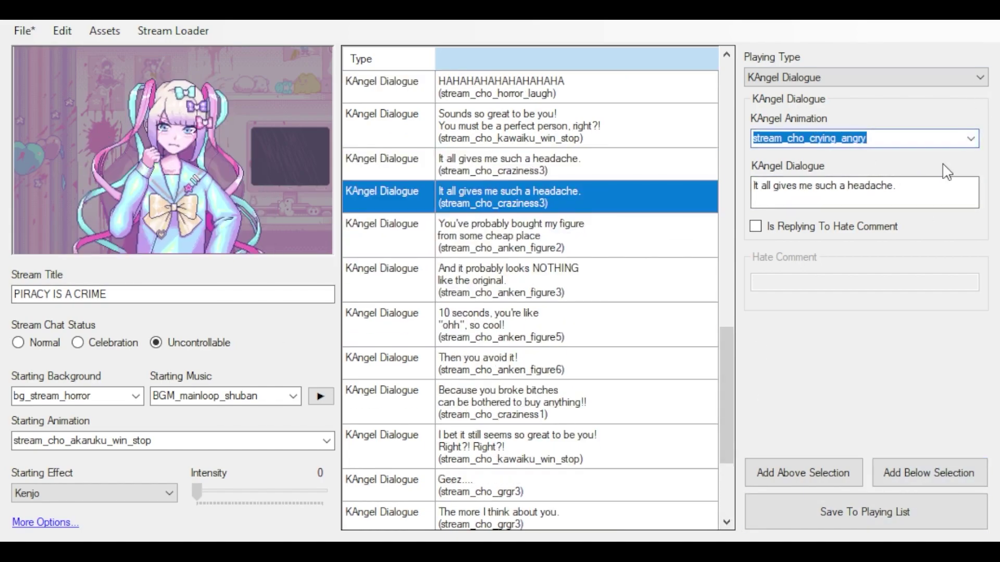
key(Down)
key(Down)
key(Down)
key(Down)
key(Down)
key(Down)
key(Down)
key(Down)
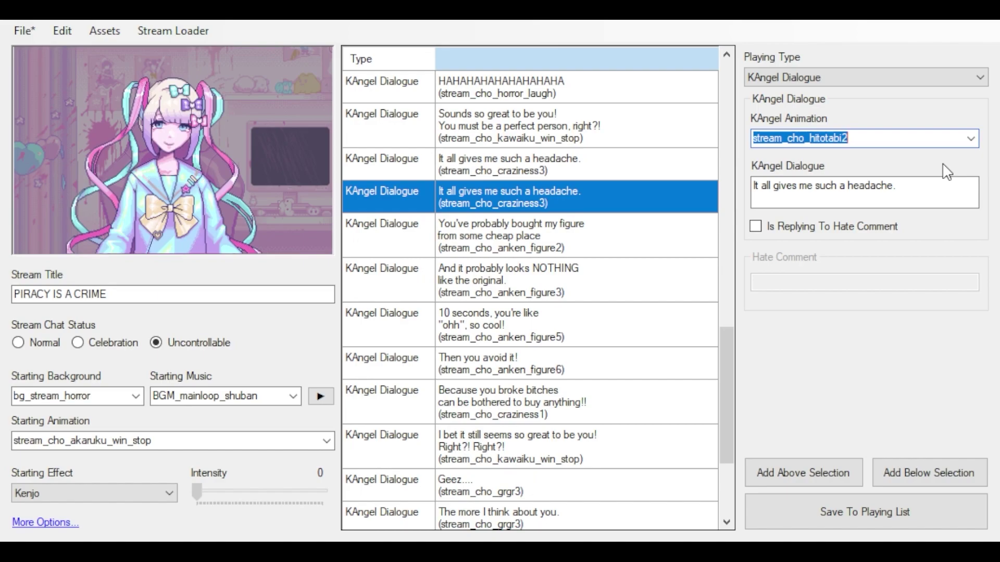
key(Down)
key(Down)
key(Down)
key(Down)
key(Down)
click(864, 512)
Replace the stream_cho_kobiru line's text with "You've probably bought my figure from some cheap place" copied from the line below, and save it
click(672, 234)
drag(913, 201, 721, 152)
click(672, 198)
text(You've probably bought my figure from some cheap place)
click(865, 512)
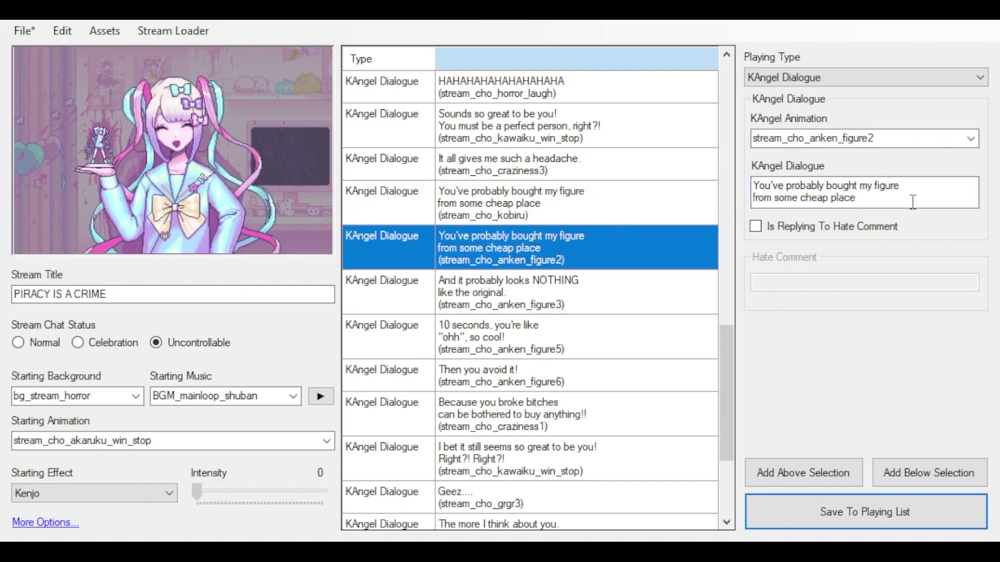
Replace the stream_cho_anken_figure2 line's text with "And it probably looks NOTHING like the original." from the line below
click(679, 311)
click(633, 258)
Replace the stream_cho_anken_figure3 line's text with "Saving a little bit of cash must seem so much better than having the real thing to someone like you." and save it
click(602, 304)
drag(753, 184, 880, 201)
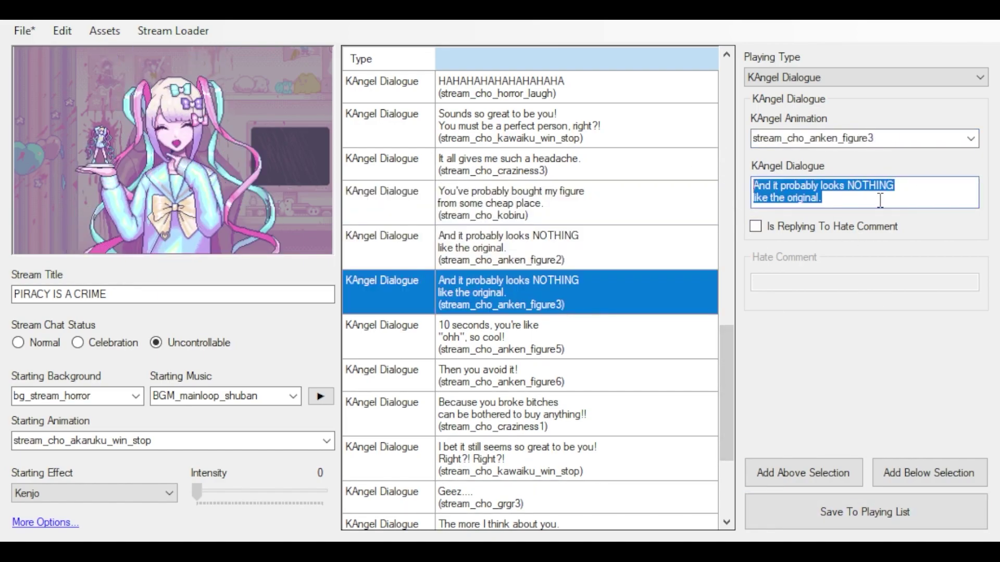
text(Saving a little bit of cash must seem so much better than)
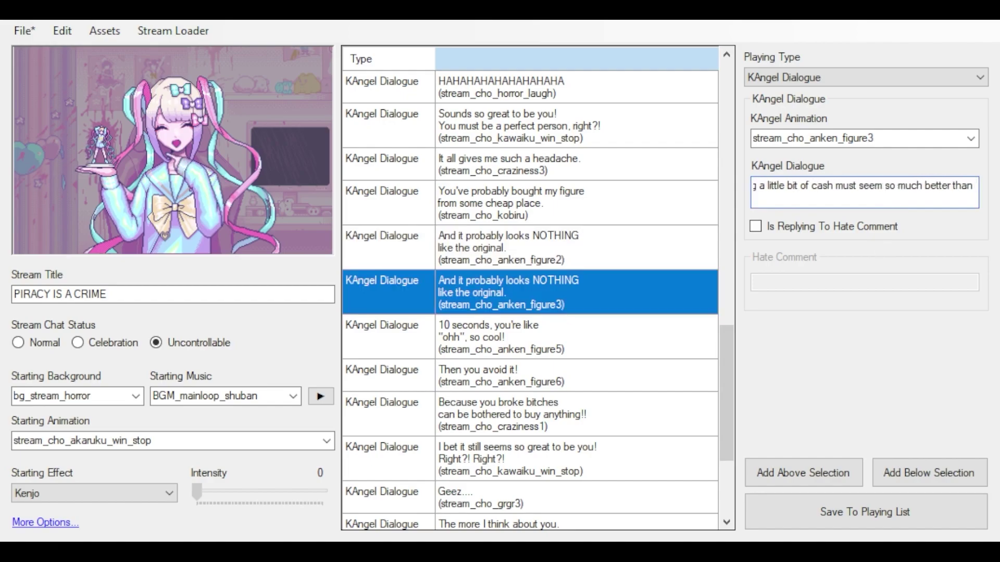
text( having the real thing to someone like you.)
click(879, 199)
key(Return)
click(864, 512)
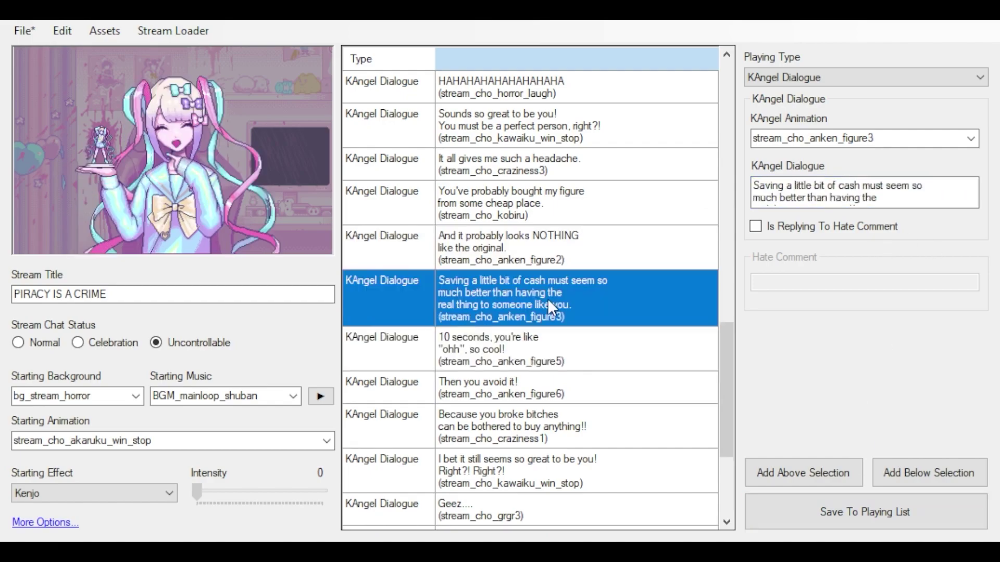
Add "Then your first" before "10 seconds, you're like" in the stream_cho_anken_figure5 dialogue and save it to the playing list
click(550, 345)
click(754, 186)
text(Then your first)
click(865, 513)
Add a second line, "Because YOU KNOW it's worse!", to the "Then you avoid it!" dialogue and save it to the playing list
click(550, 388)
text(KNOW it's worse!)
click(864, 513)
click(584, 424)
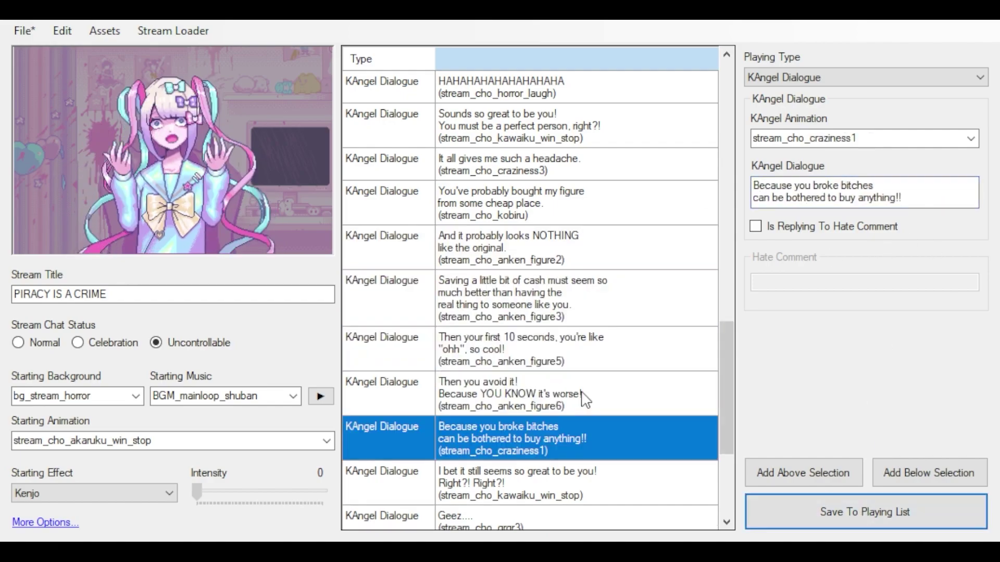